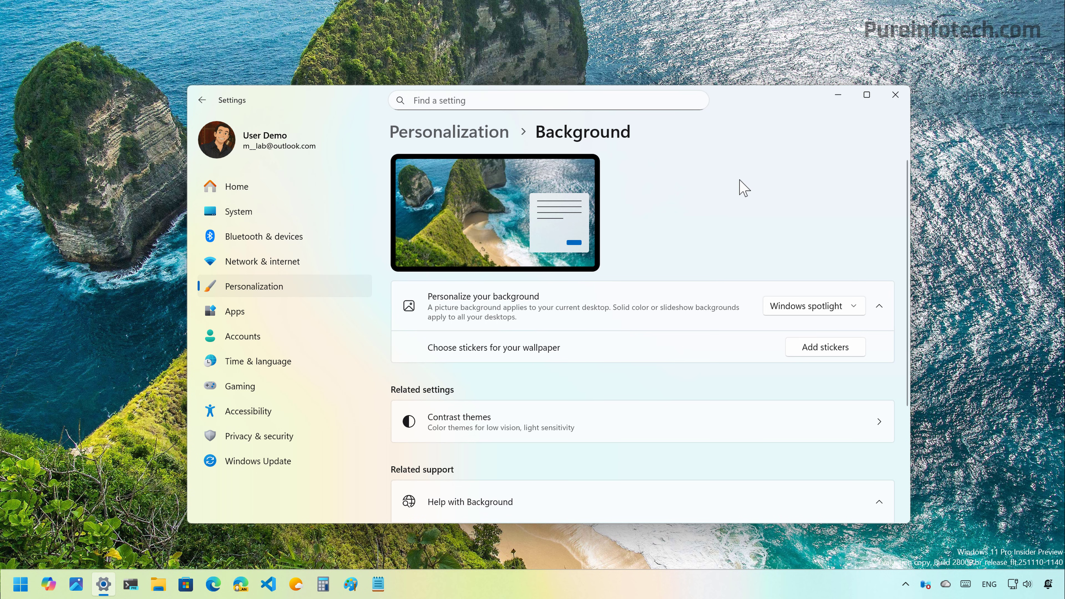
# Step: Minimize Settings to reveal the spotlight wallpaper and bring up the desktop menu with Next background
pyautogui.click(843, 98)
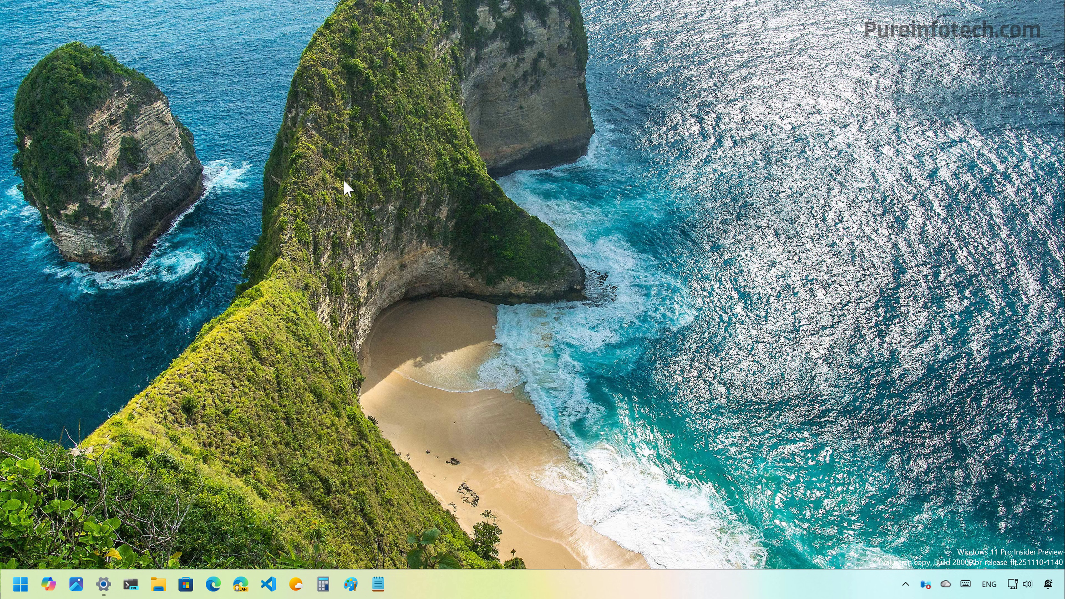
pyautogui.rightClick(344, 182)
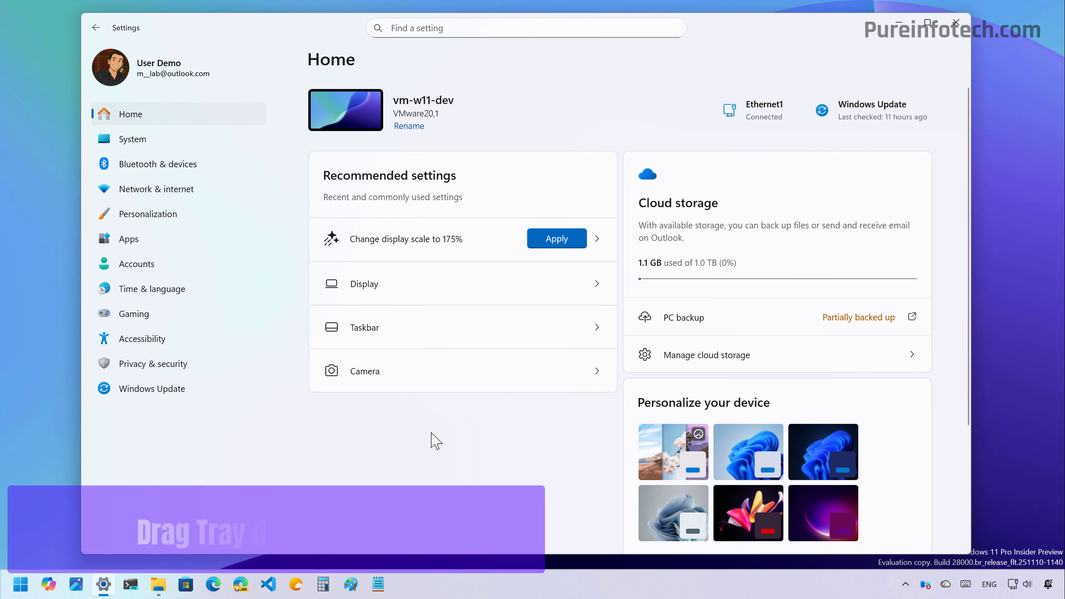
# Step: Go to System > Nearby sharing, where the Drag Tray option is on
pyautogui.click(166, 142)
pyautogui.scroll(-10, 485, 292)
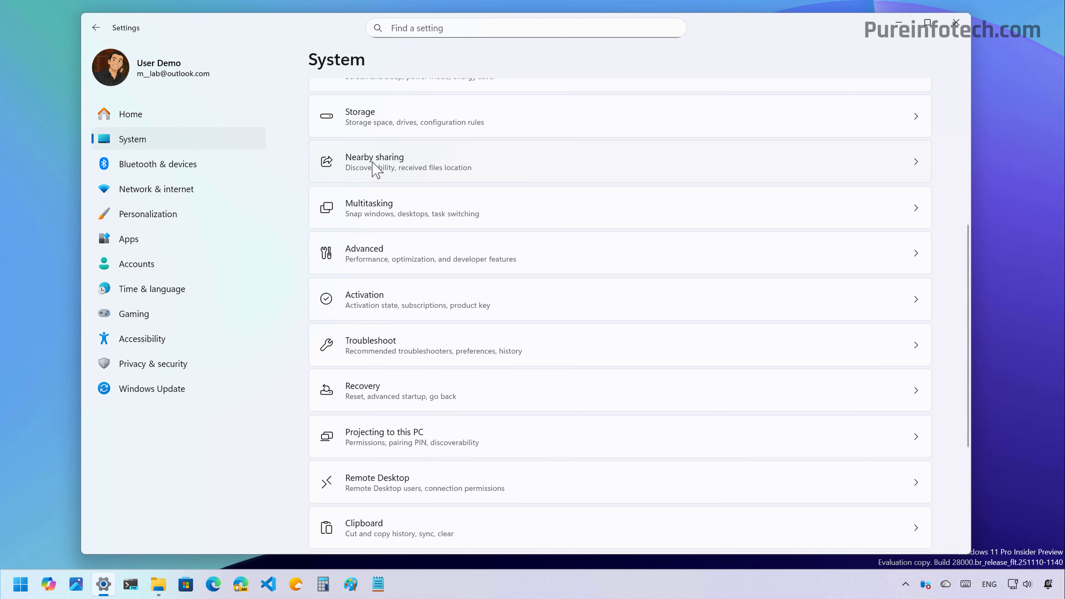
pyautogui.click(376, 170)
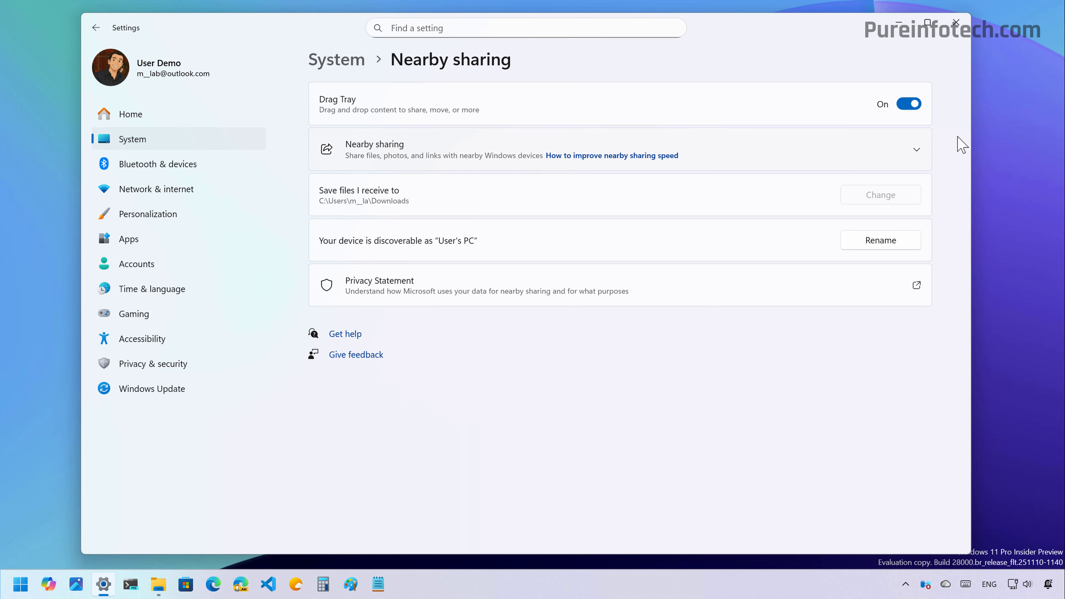
# Step: Drag the grass photo from the images folder to the screen top to show Drag Tray, then drop it back
pyautogui.click(159, 584)
pyautogui.moveTo(400, 216); pyautogui.dragTo(538, 251)
pyautogui.click(927, 120)
# Step: Switch Drag Tray off and confirm dragging the grass photo up no longer shows the tray
pyautogui.click(911, 104)
pyautogui.click(158, 584)
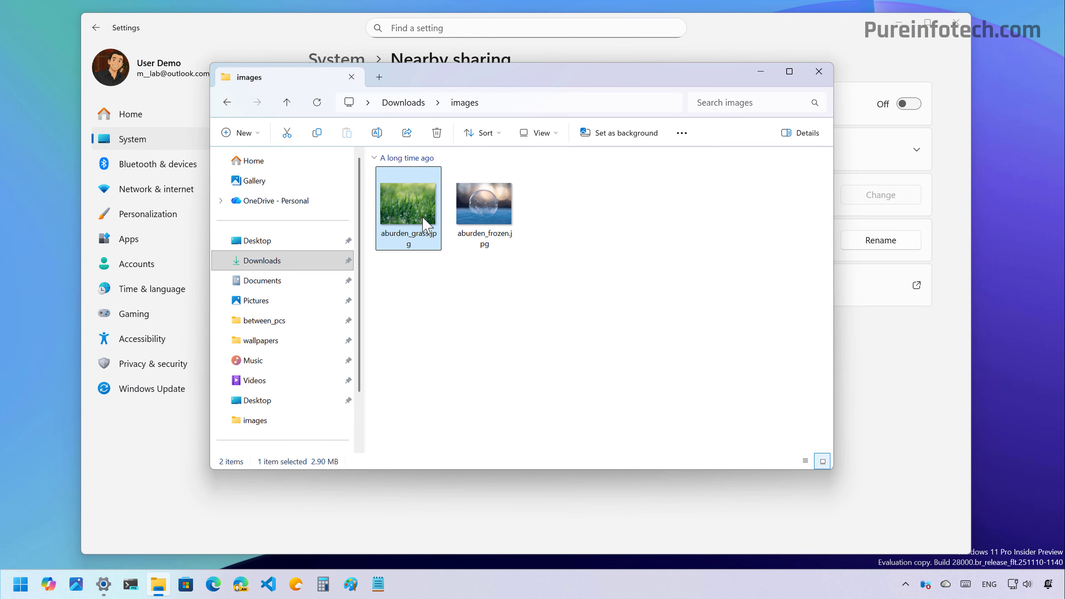
pyautogui.moveTo(426, 223); pyautogui.dragTo(454, 38)
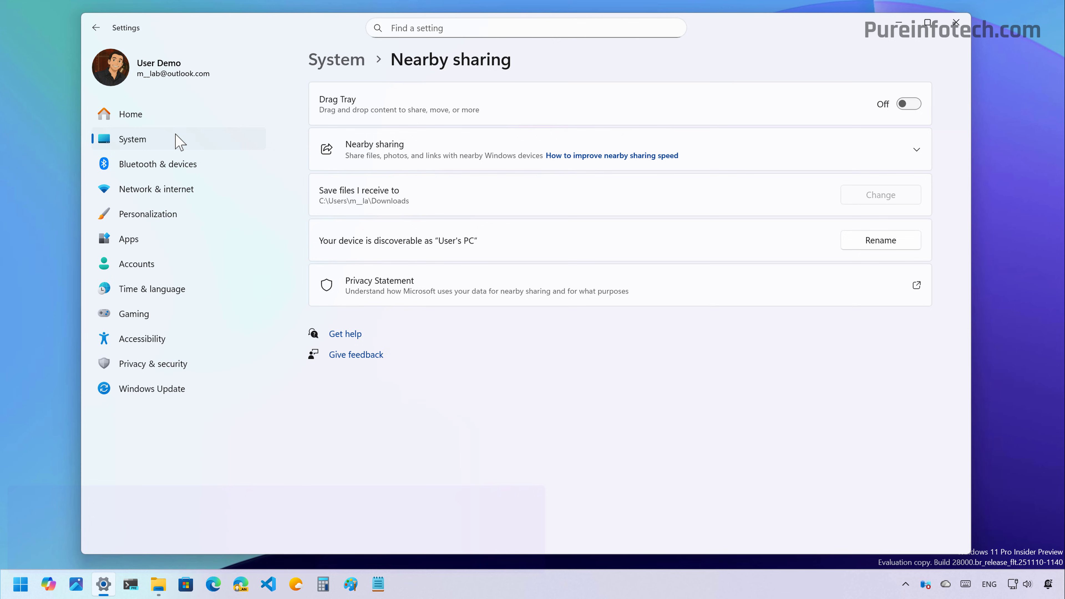
# Step: Open System > Advanced > Virtual Workspaces to view the Virtual Machine Platform and Windows Sandbox switches
pyautogui.click(173, 140)
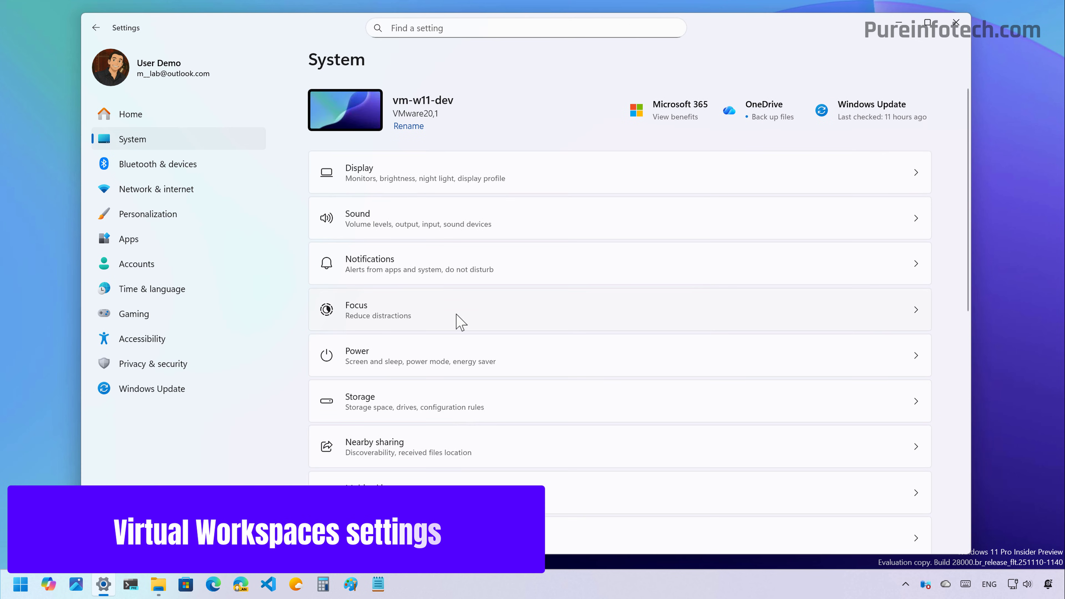
pyautogui.scroll(-5, 459, 321)
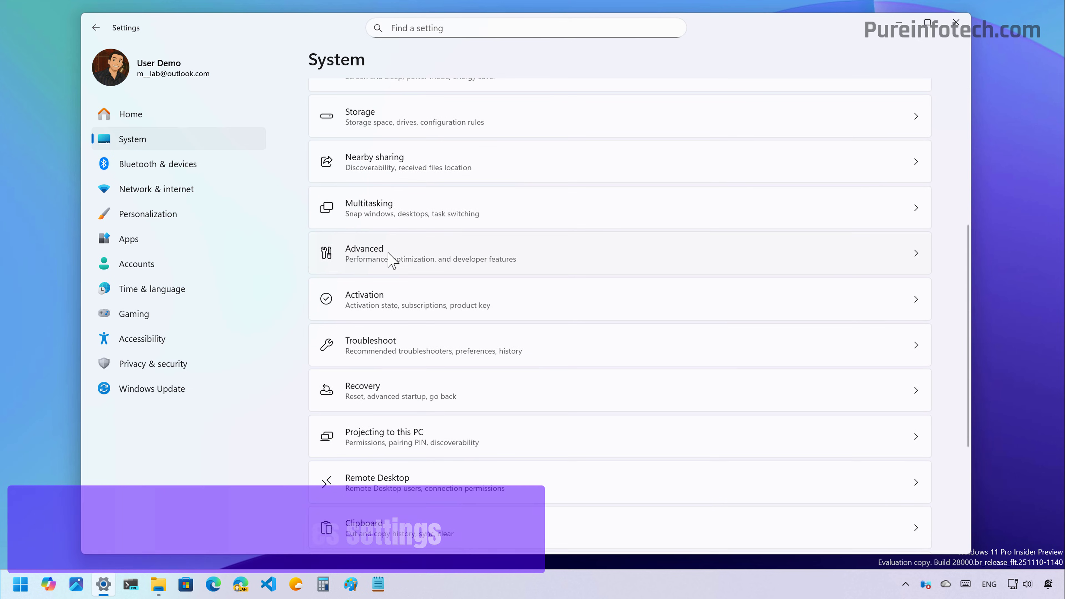
pyautogui.click(392, 260)
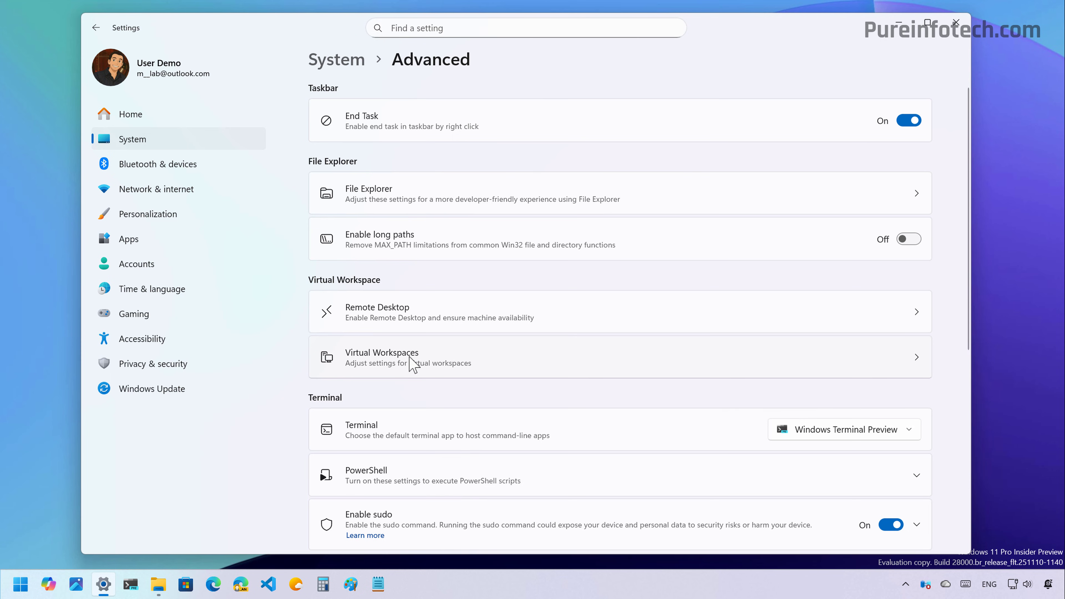
pyautogui.click(413, 364)
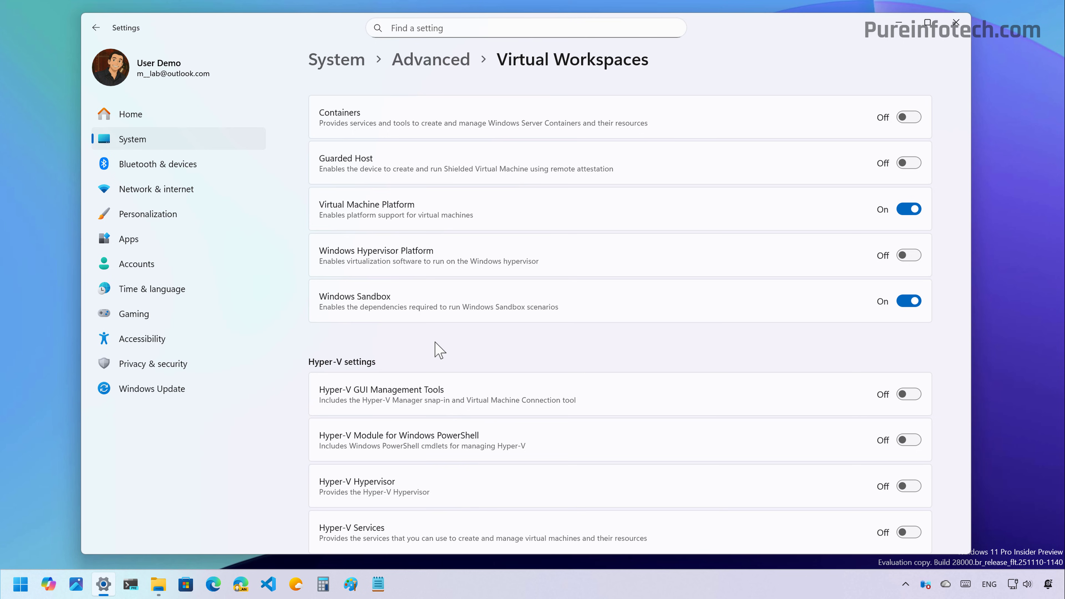
pyautogui.scroll(-3, 436, 350)
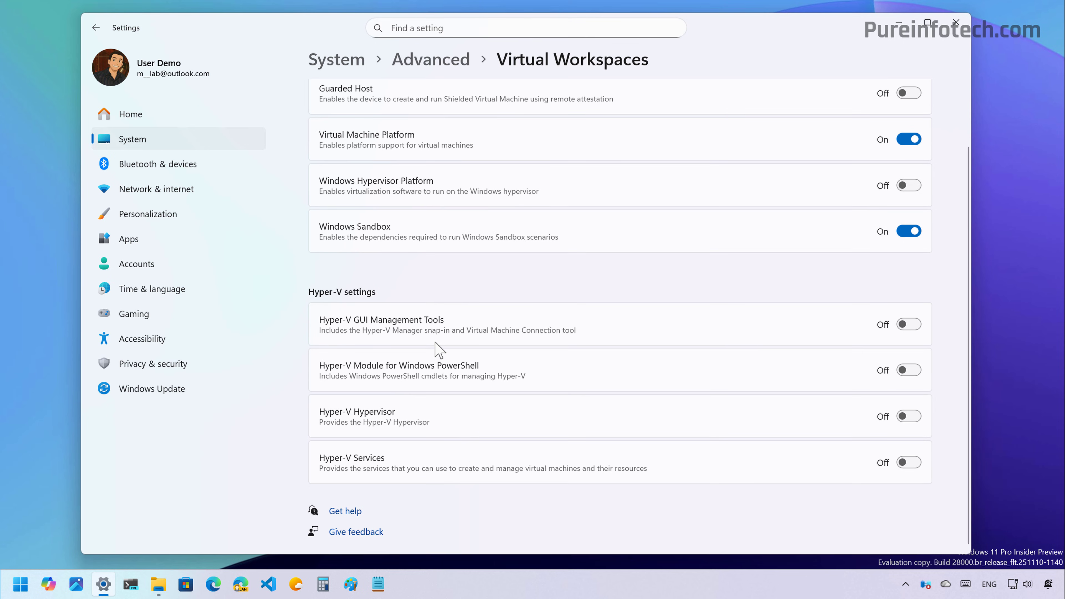
pyautogui.scroll(3, 435, 352)
# Step: Open the Pixel 10 Pro XL entry under Bluetooth & devices > Mobile devices
pyautogui.click(165, 172)
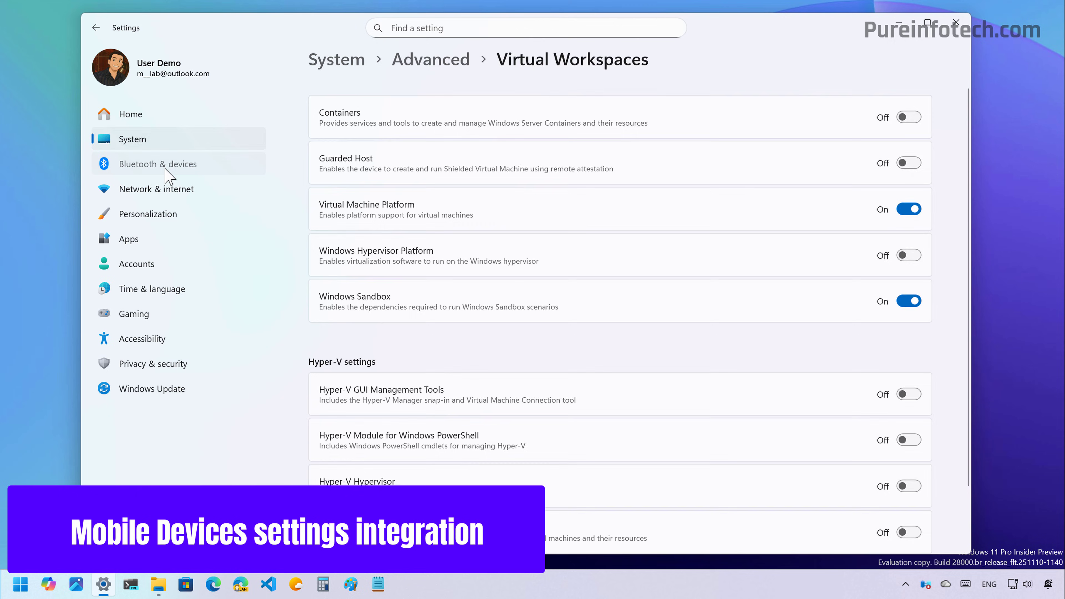
pyautogui.click(413, 218)
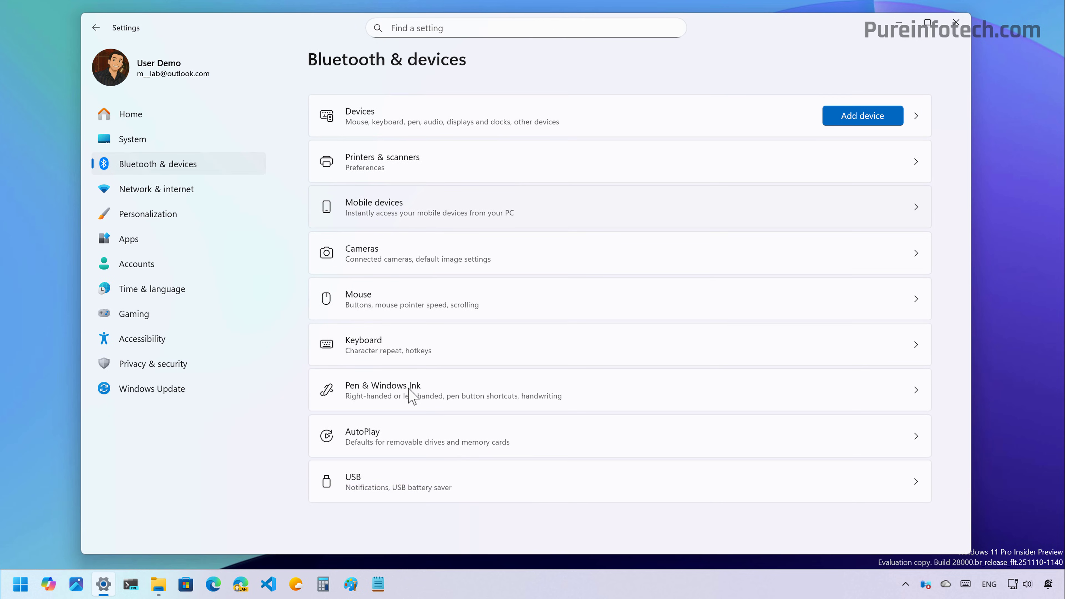
pyautogui.click(452, 266)
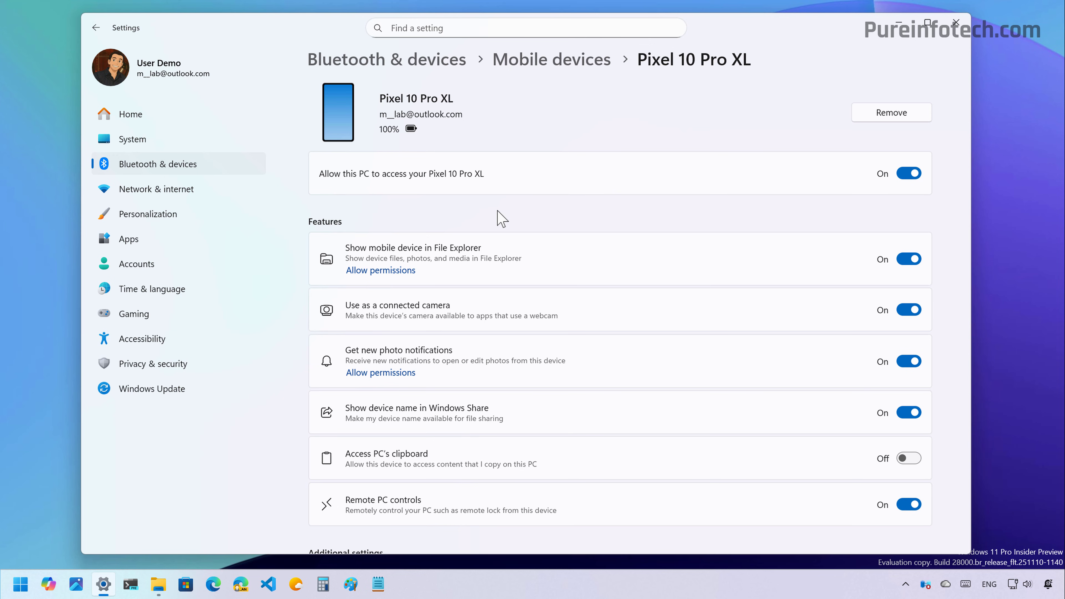
# Step: Return to Bluetooth & devices and open Keyboard with its repeat delay and rate sliders
pyautogui.click(159, 169)
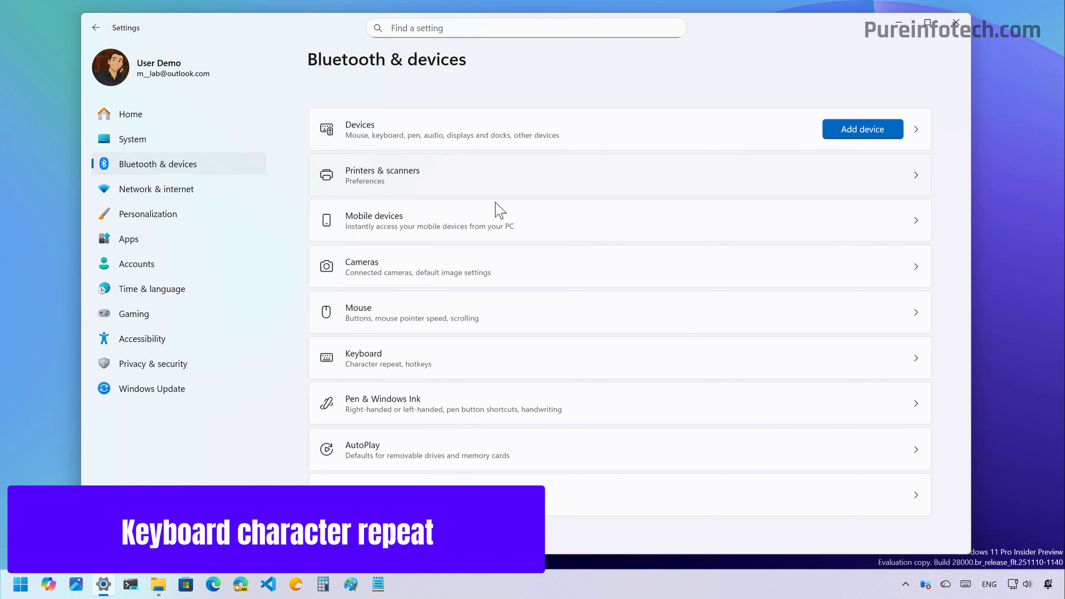
pyautogui.scroll(-1, 482, 235)
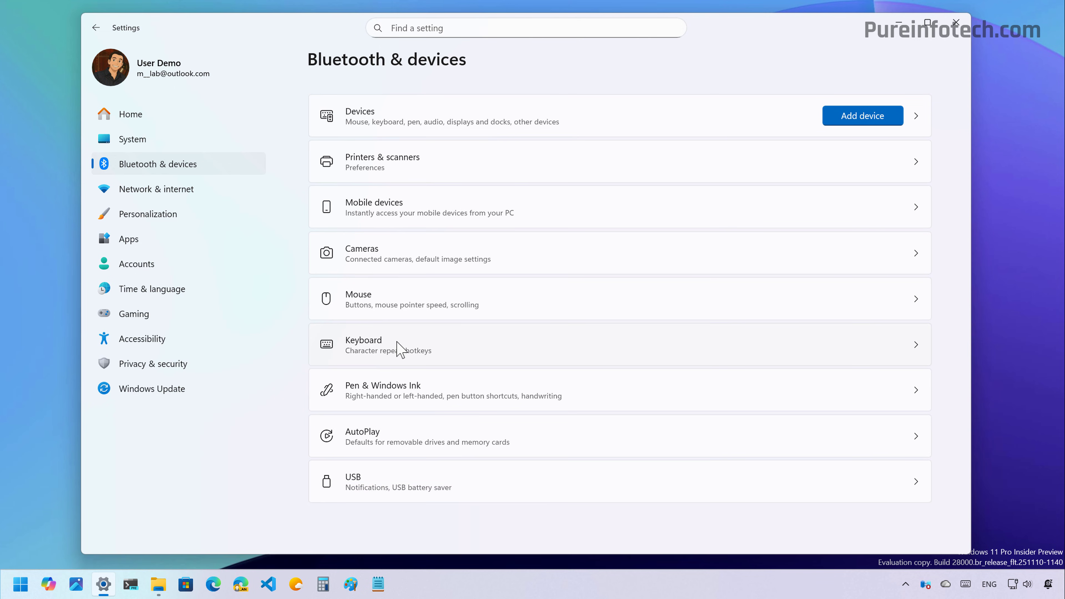
pyautogui.click(401, 350)
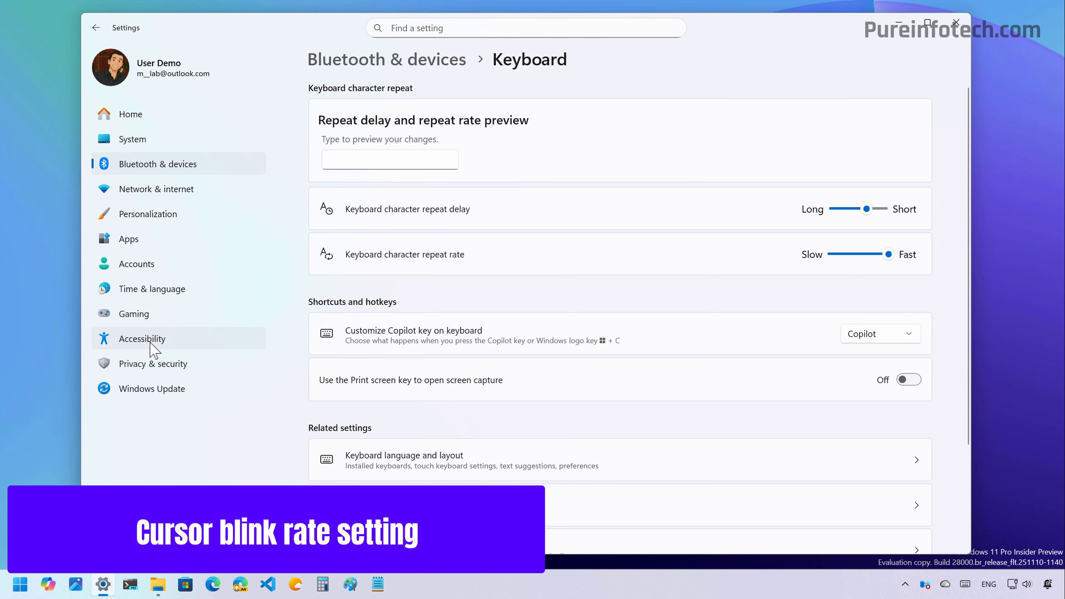
# Step: Open Accessibility > Text cursor and scroll down to the cursor blink rate setting
pyautogui.click(142, 339)
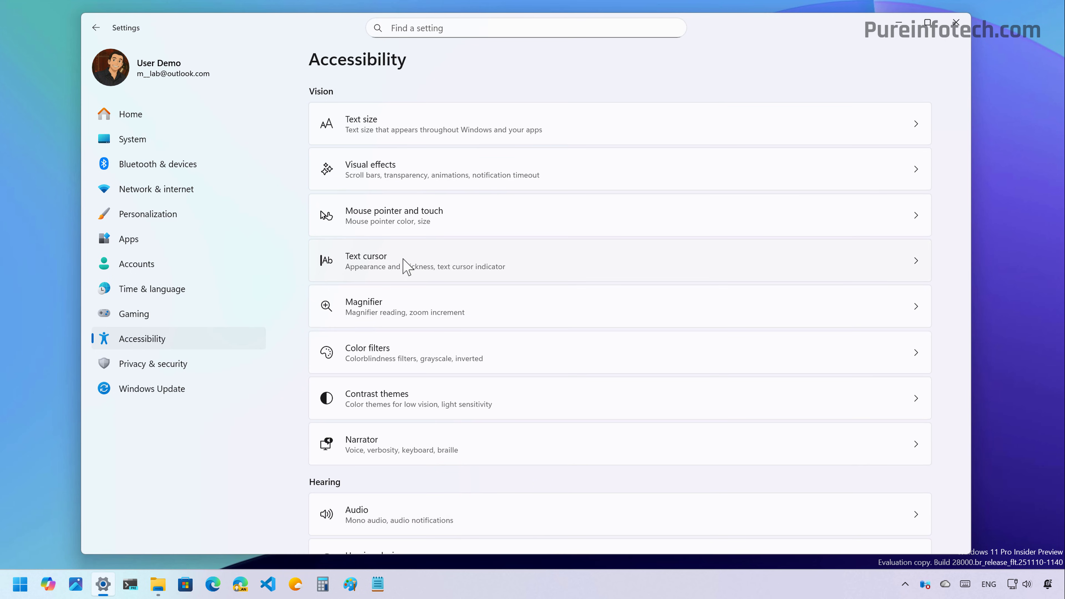
pyautogui.click(406, 267)
pyautogui.scroll(-5, 469, 421)
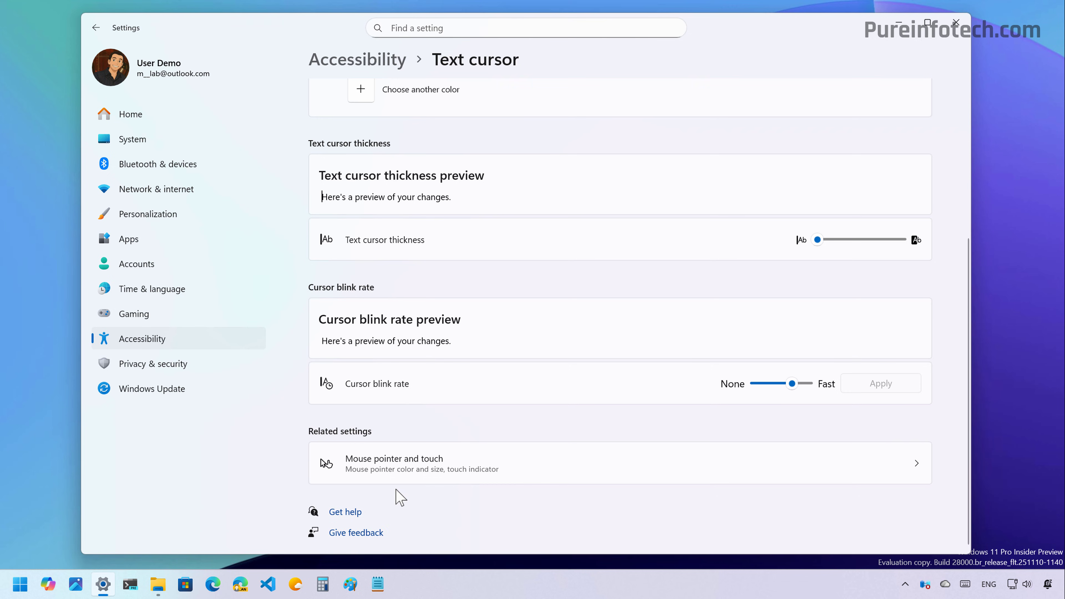
# Step: Open System > Recovery > Quick machine recovery and expand the Look for solutions frequency dropdown
pyautogui.click(159, 146)
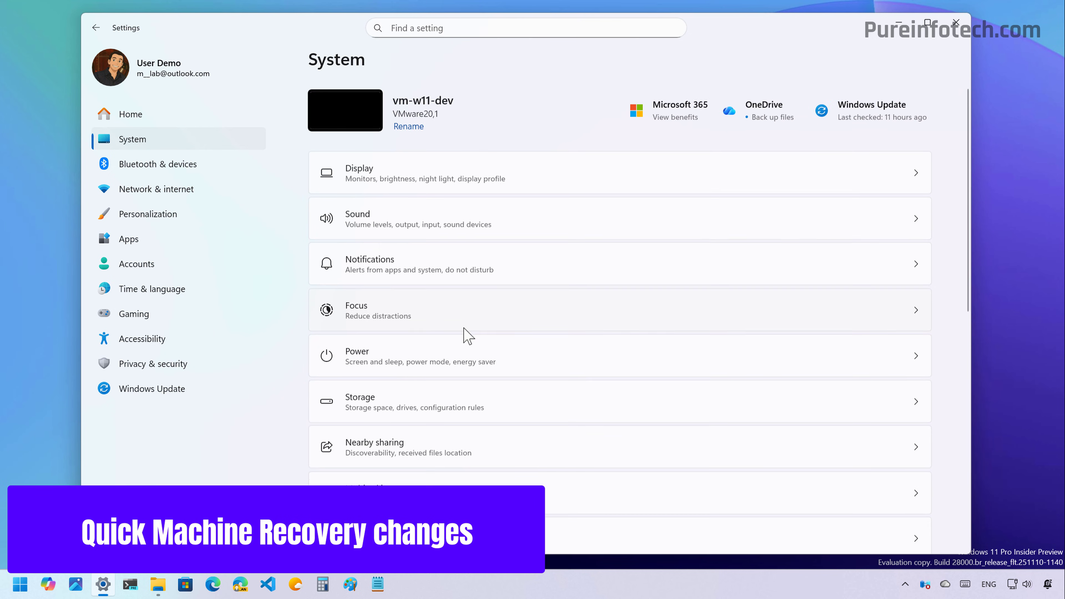
pyautogui.scroll(-6, 461, 329)
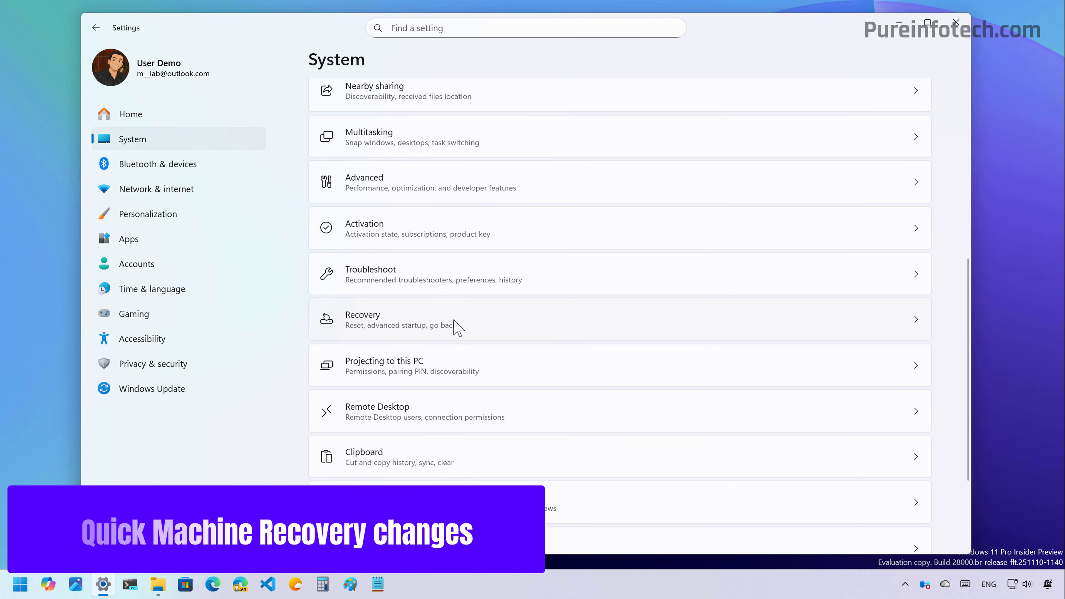
pyautogui.click(407, 332)
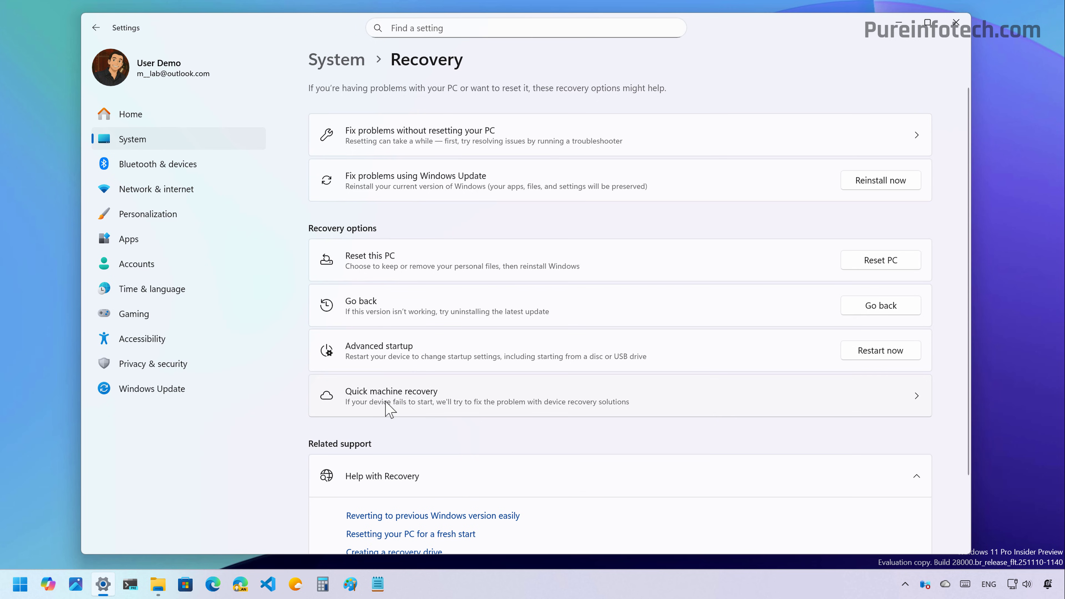
pyautogui.click(390, 403)
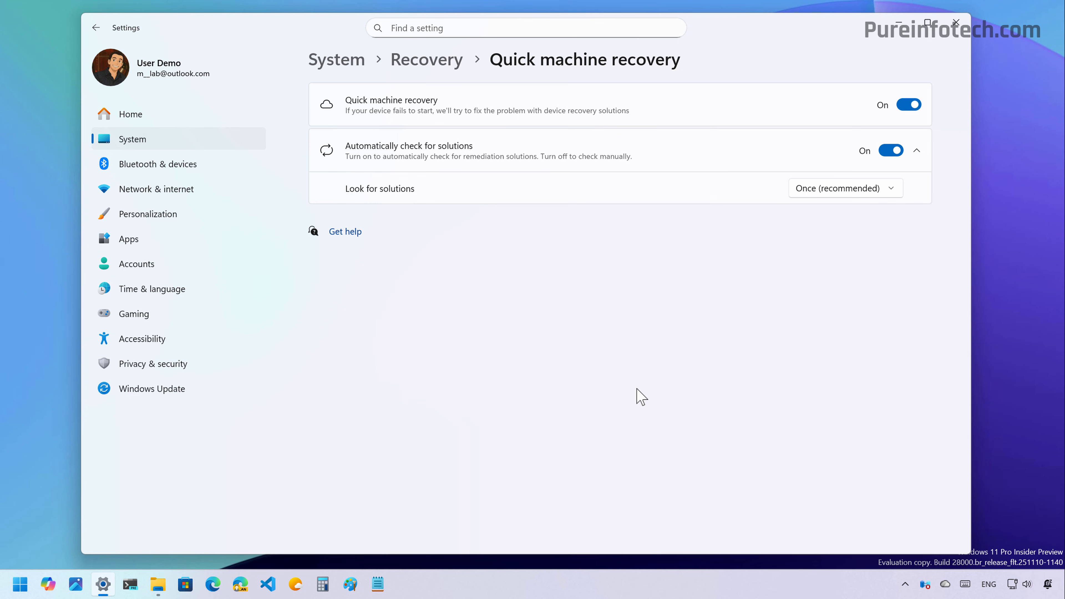
pyautogui.click(870, 197)
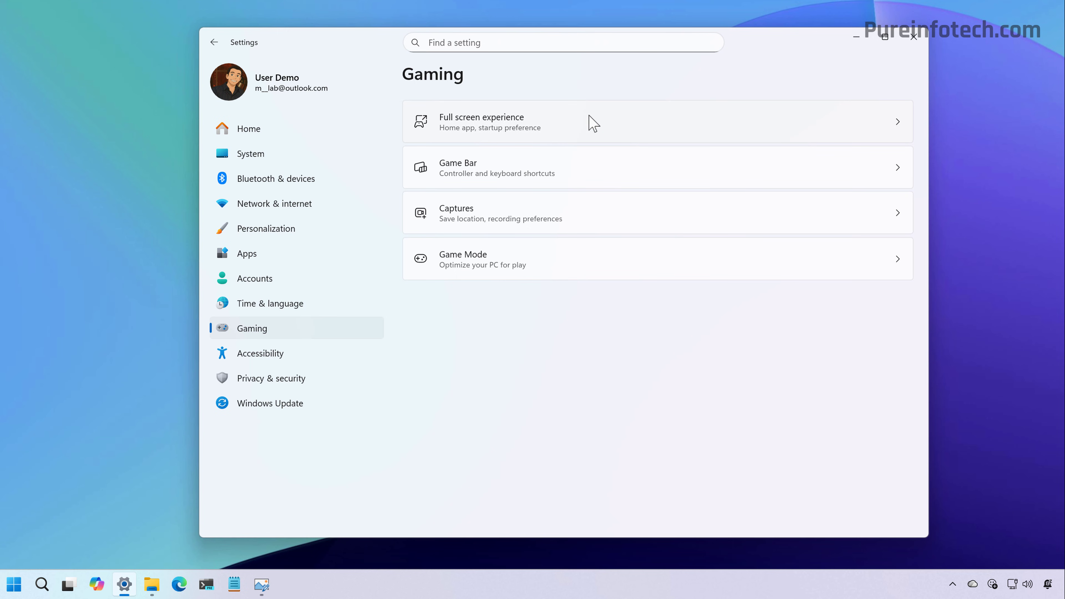
# Step: Keep Xbox as home app and turn on full screen experience at startup plus Task View accessibility hints
pyautogui.click(593, 123)
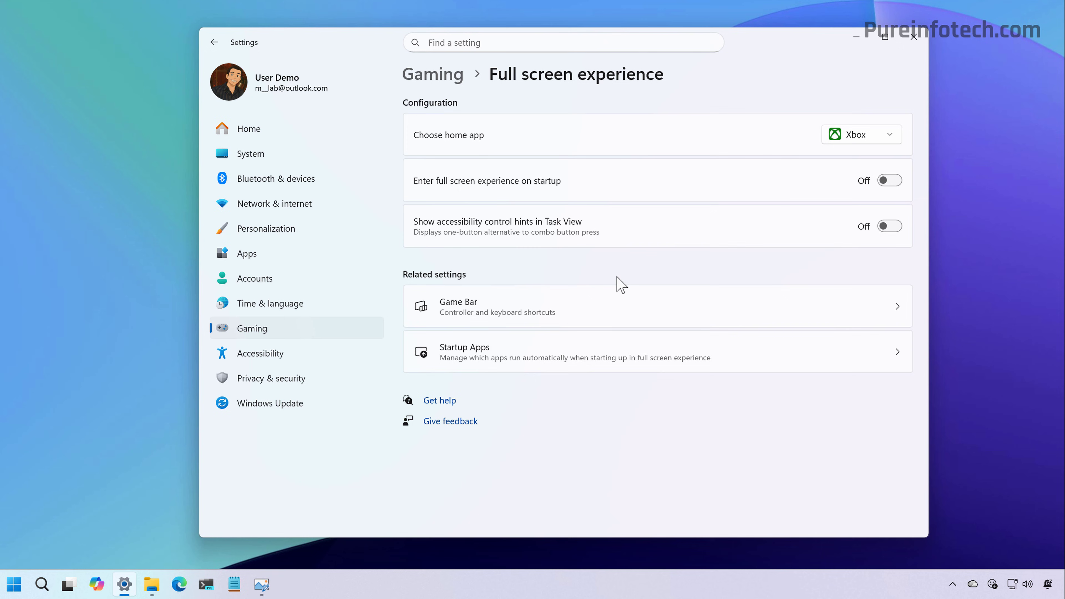
pyautogui.click(865, 138)
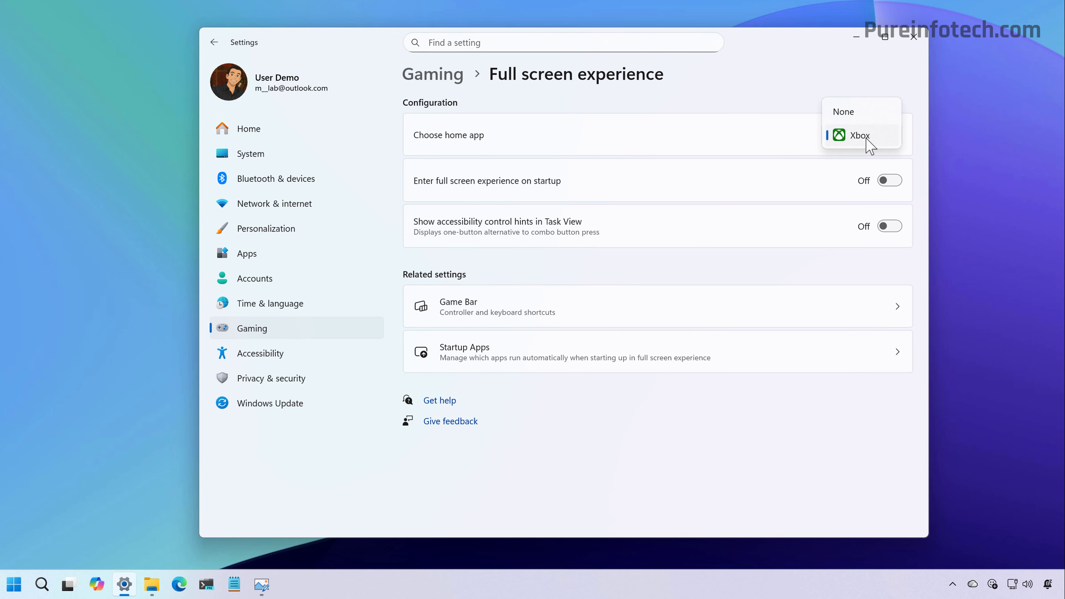
pyautogui.click(859, 136)
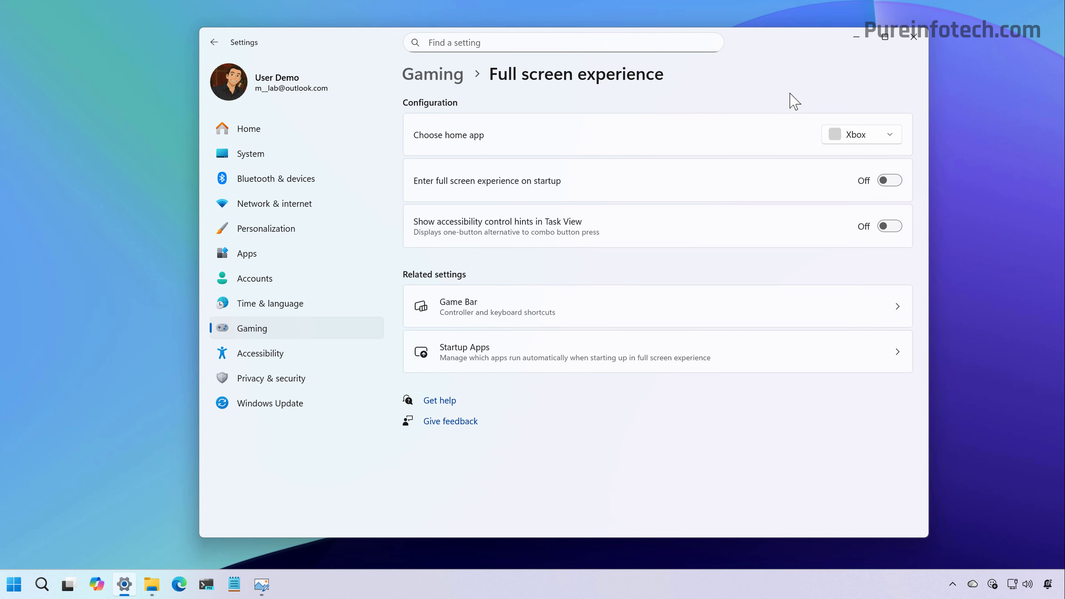
pyautogui.click(892, 185)
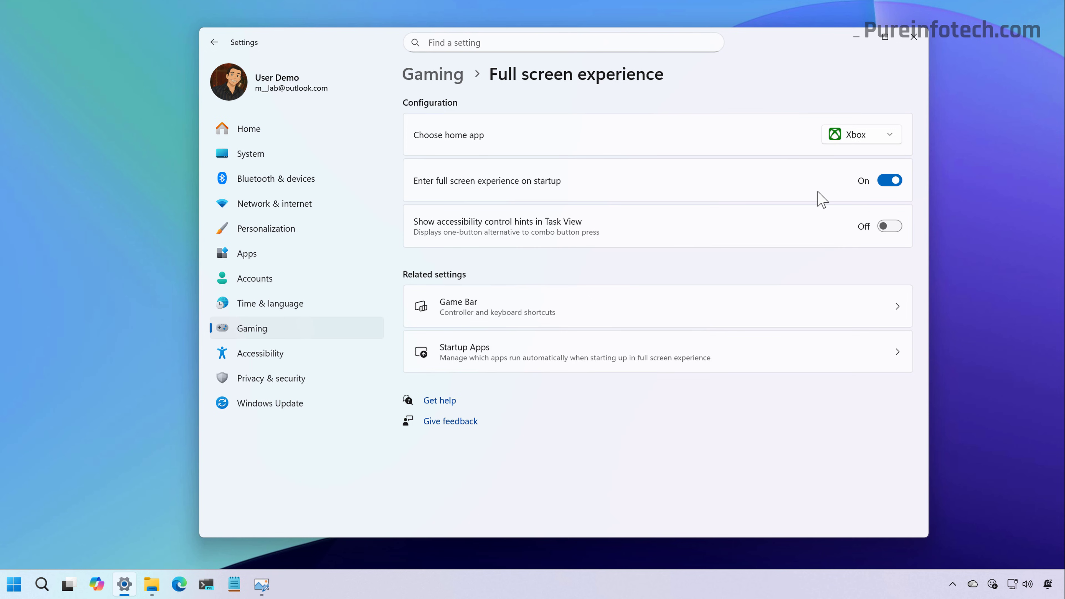
pyautogui.click(895, 231)
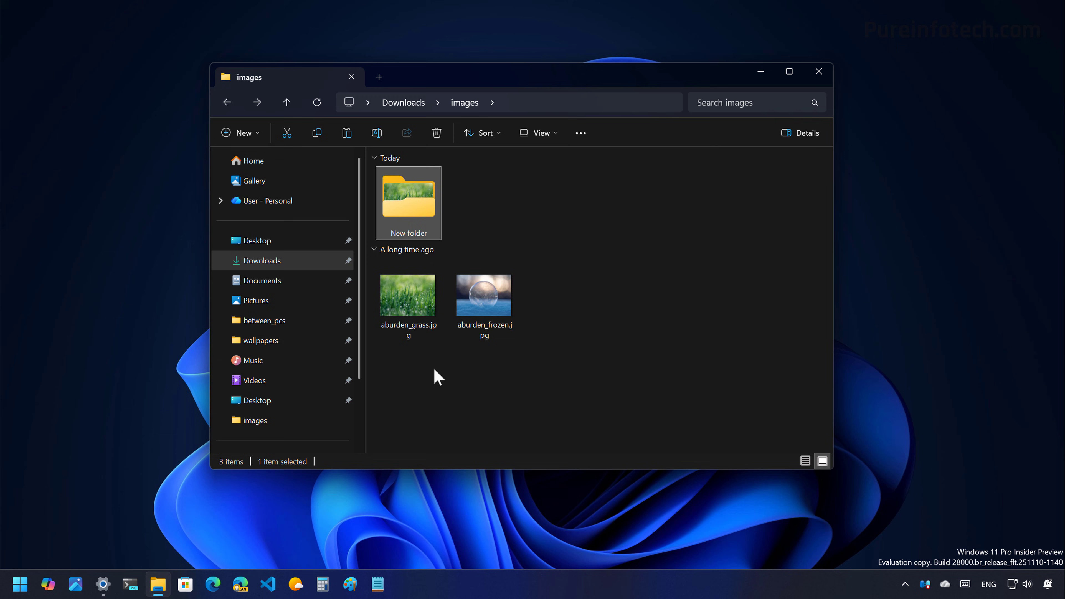
# Step: Paste the two New folder files into images with Ctrl+V, bringing up the Replace or Skip Files prompt
pyautogui.hotkey('ctrl', 'v')
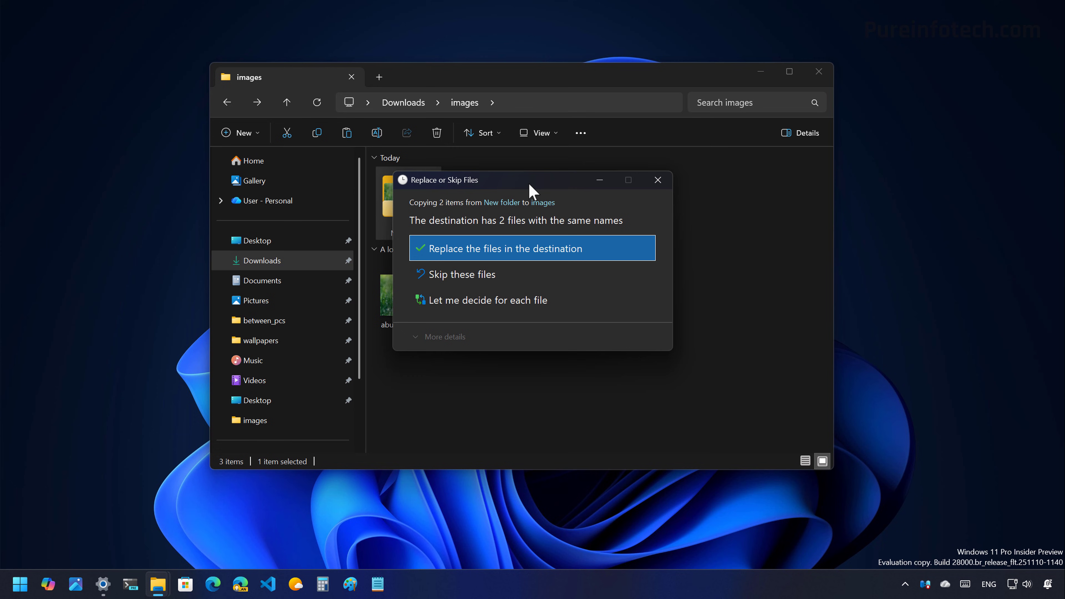
# Step: Cancel the replace-or-skip copy, leaving the images folder unchanged, then view and close Folder Options
pyautogui.click(652, 184)
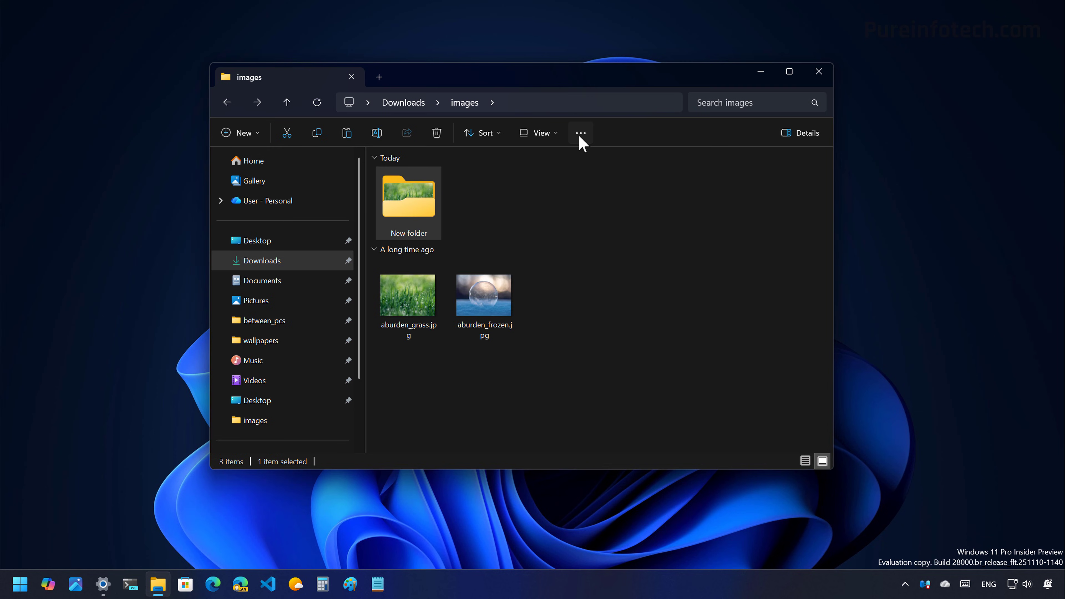
pyautogui.click(580, 133)
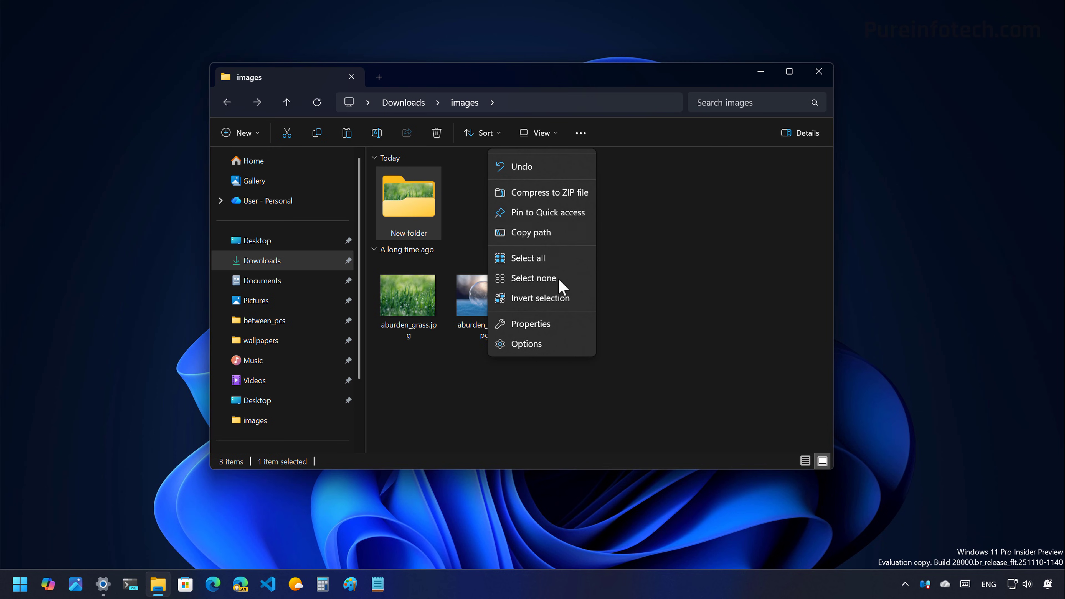
pyautogui.click(545, 344)
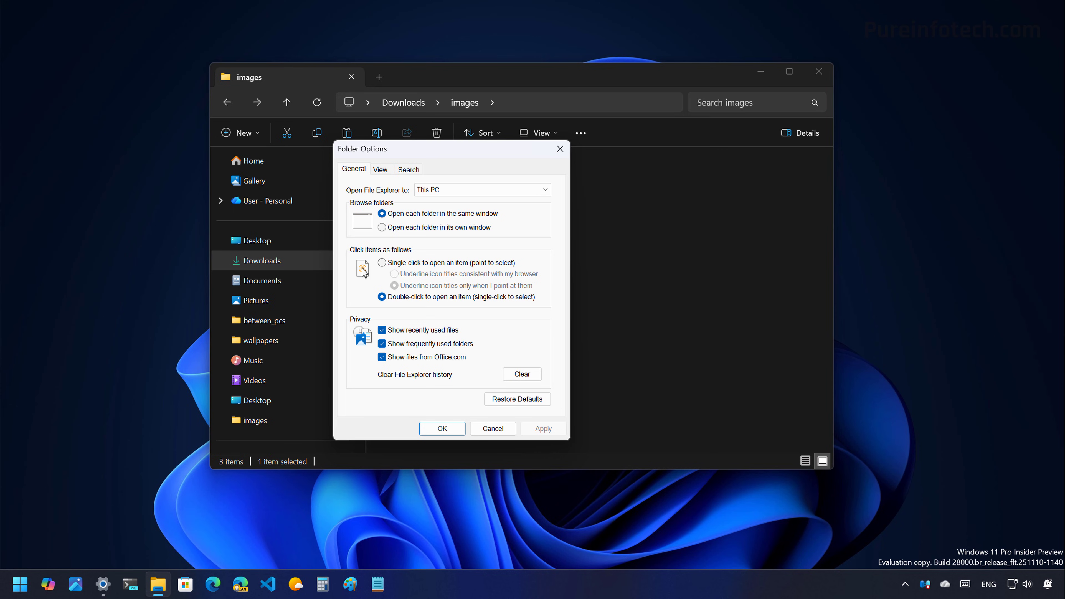
pyautogui.press('Escape')
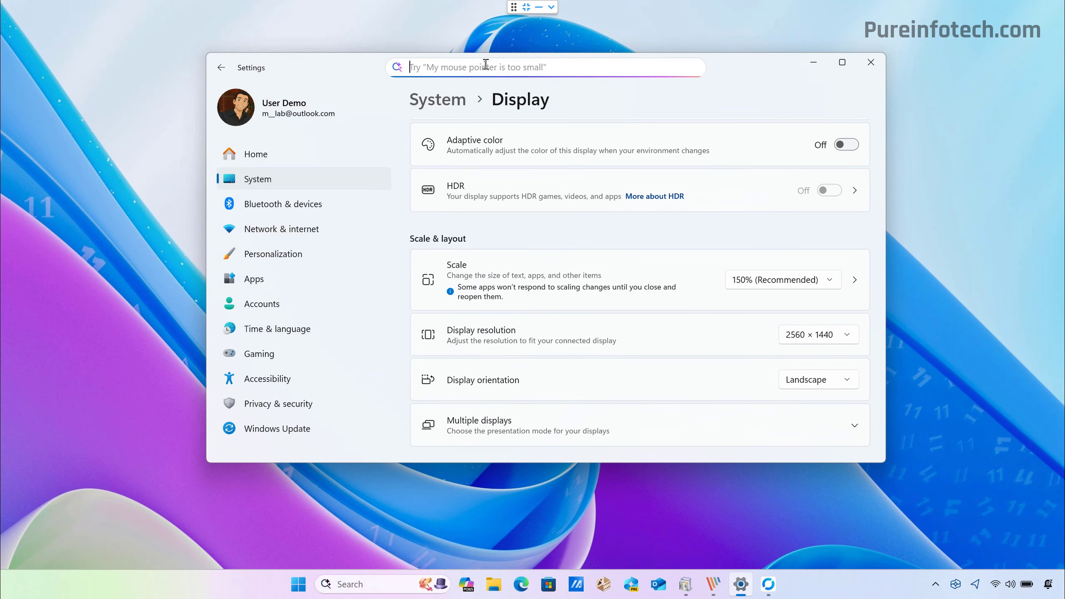
# Step: Search Settings for 'my mouse pointer is too small'
pyautogui.write('my mo')
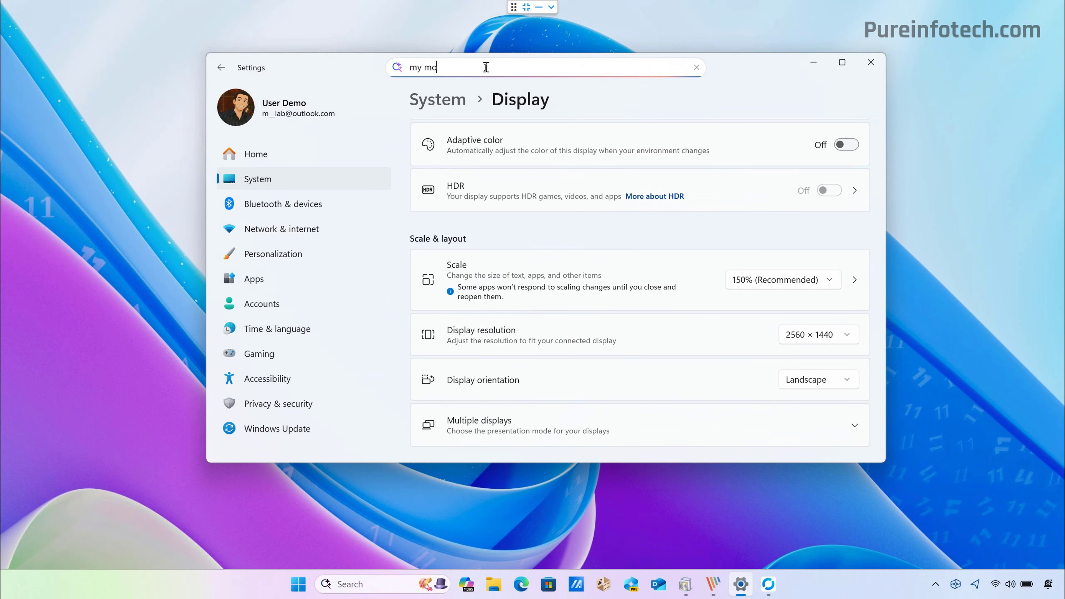
pyautogui.write('use pointer is too')
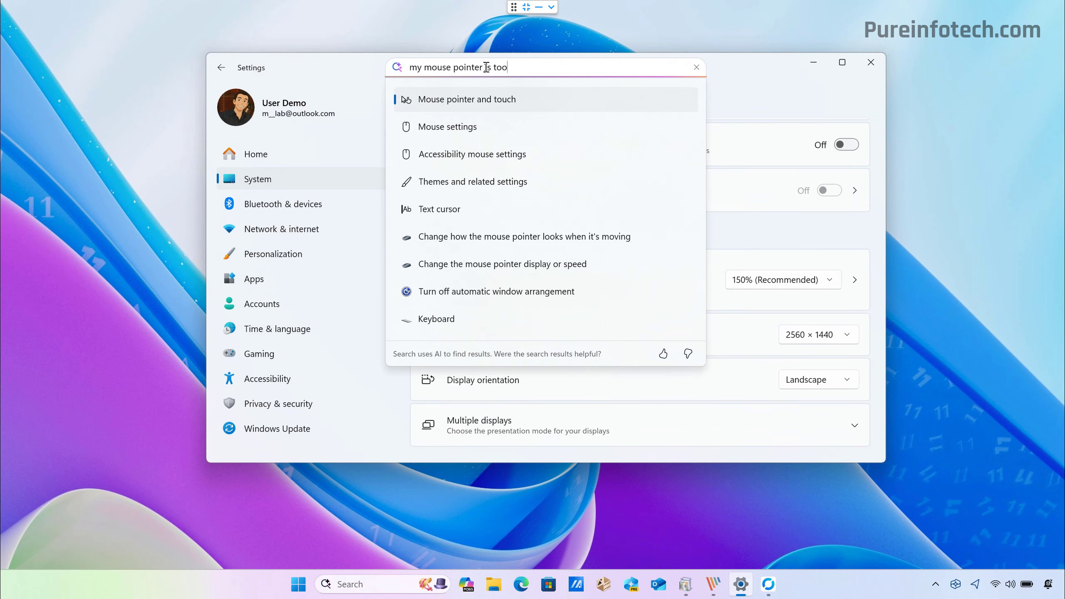
pyautogui.write(' small')
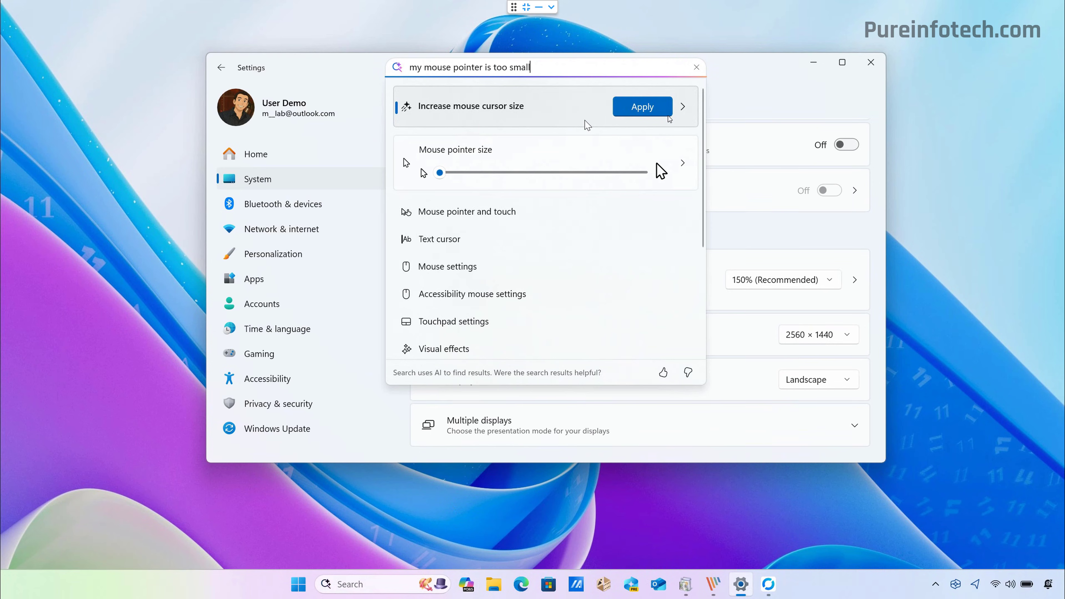
# Step: Raise the mouse pointer size from 1 to 2 in the search results, then dismiss the suggestions
pyautogui.moveTo(441, 176)
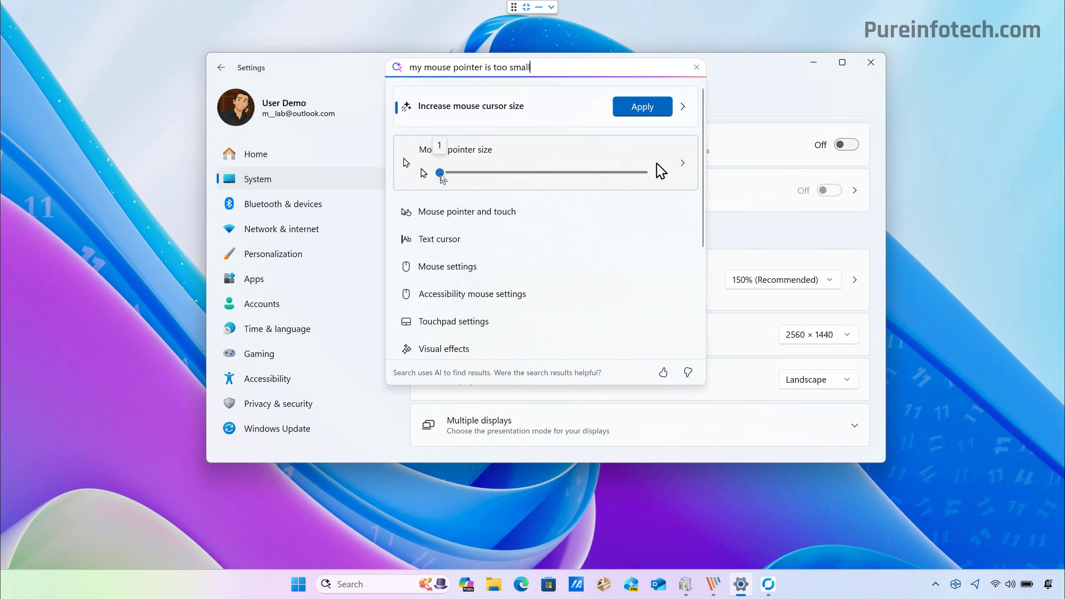
pyautogui.moveTo(441, 175)
pyautogui.mouseDown()
pyautogui.moveTo(522, 175)
pyautogui.moveTo(452, 176)
pyautogui.moveTo(461, 178)
pyautogui.mouseUp()
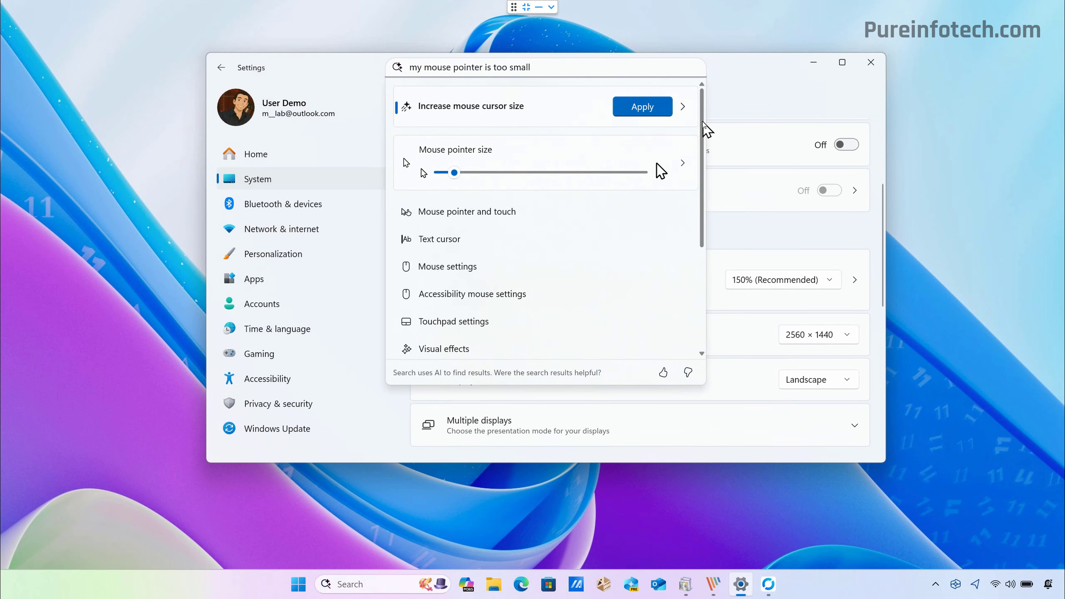
pyautogui.moveTo(703, 122); pyautogui.dragTo(701, 224)
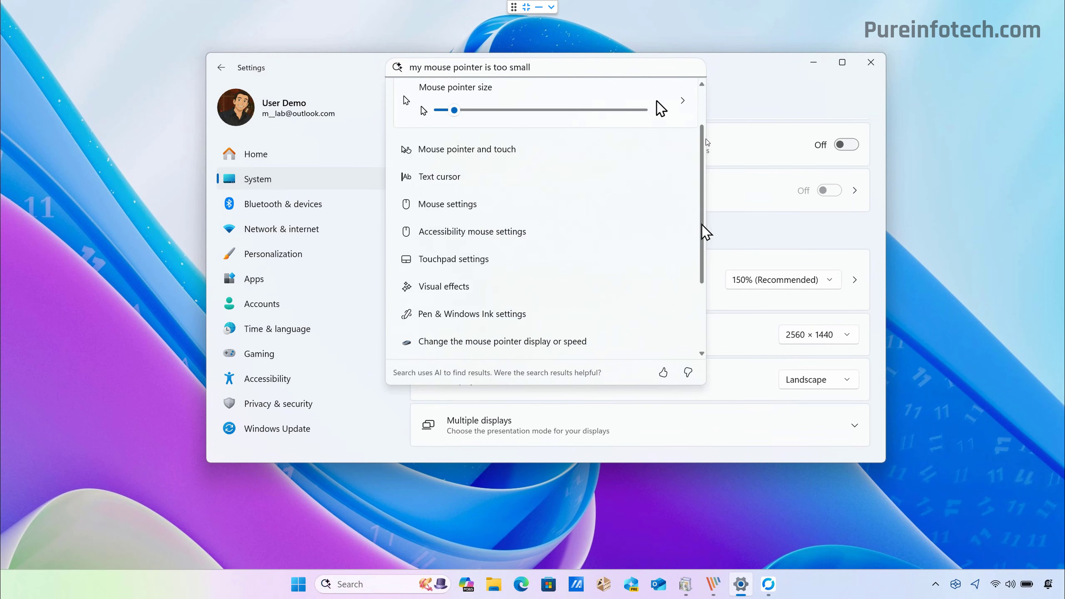
pyautogui.click(264, 158)
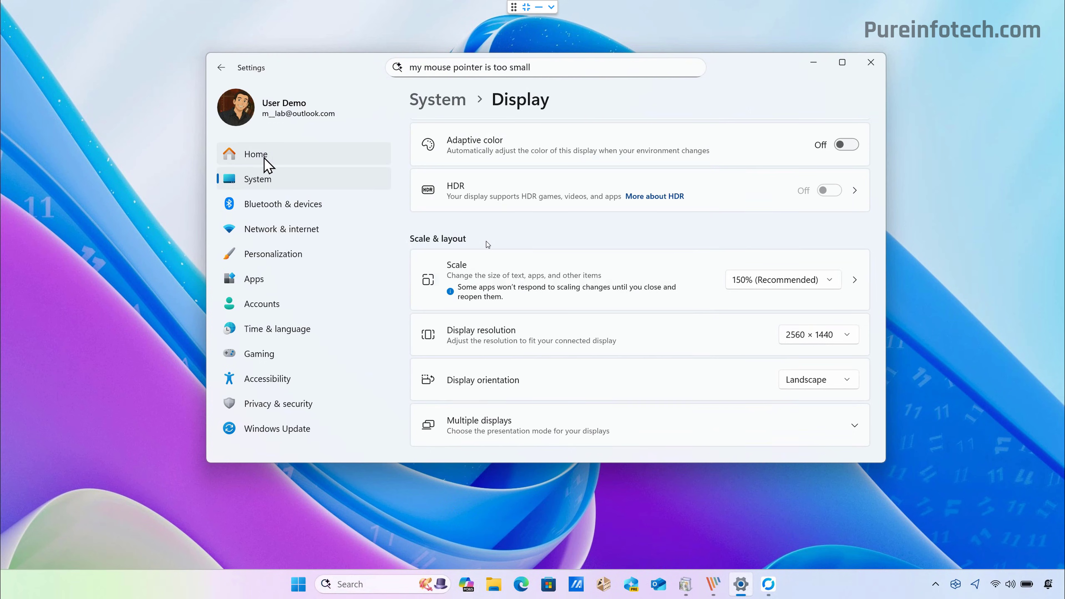
# Step: Return to the Settings Home page
pyautogui.click(265, 158)
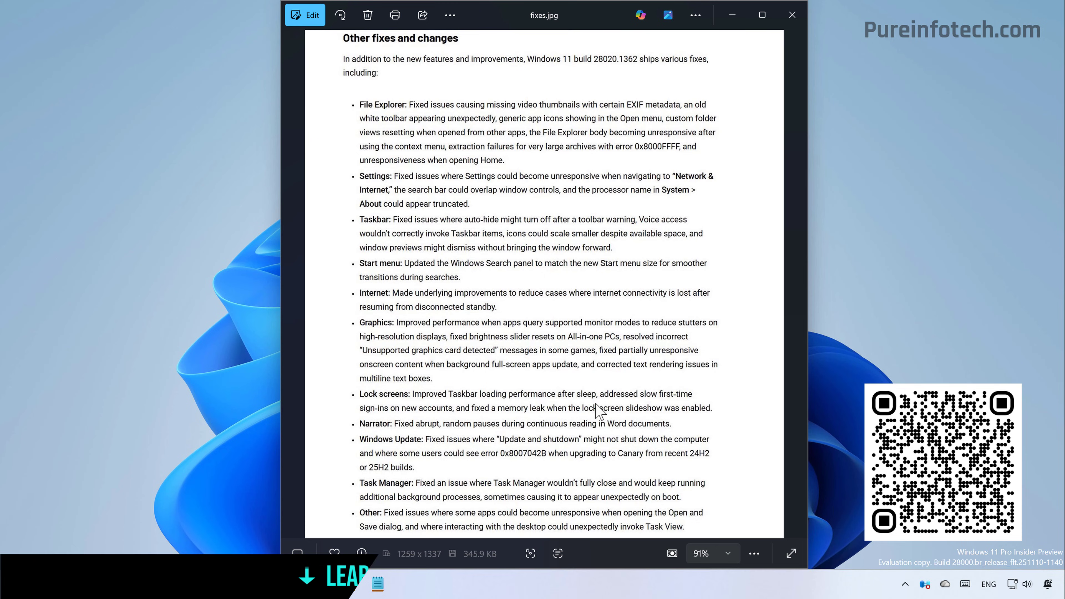
# Step: Hide the Photos window with Win+D to reveal the desktop
pyautogui.press('super+d')
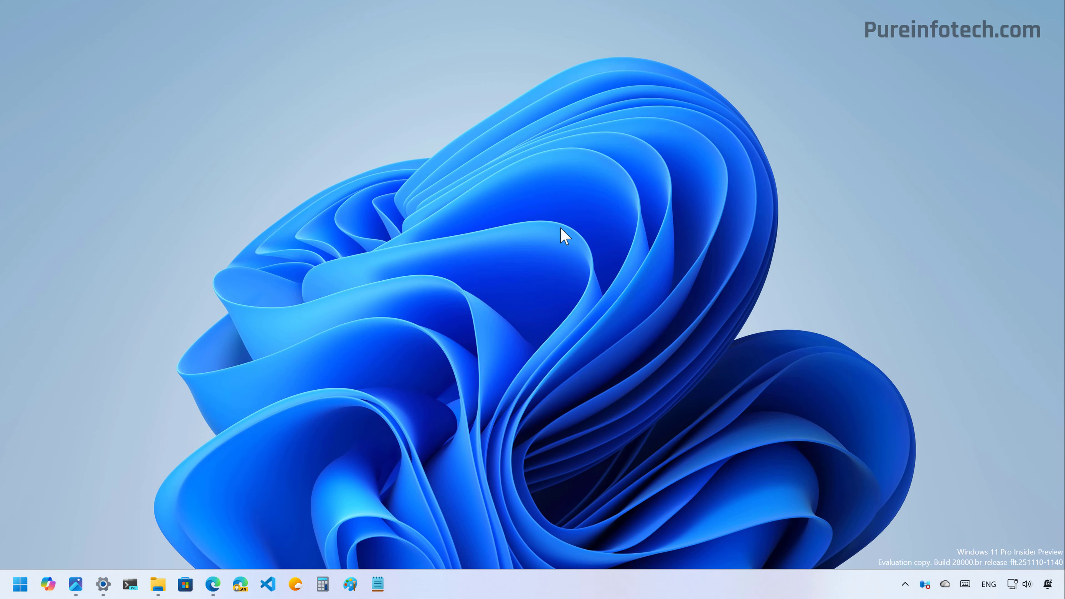